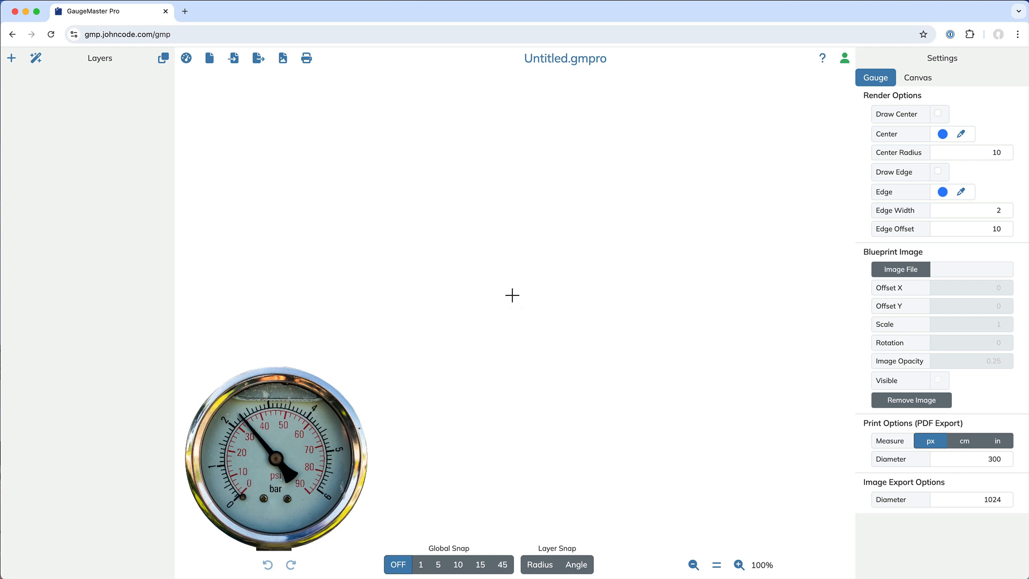
- Start a pressure gauge with the Pressure Gauge Wizard, setting the arc angle to 270 and the radius to 280
left_click(36, 60)
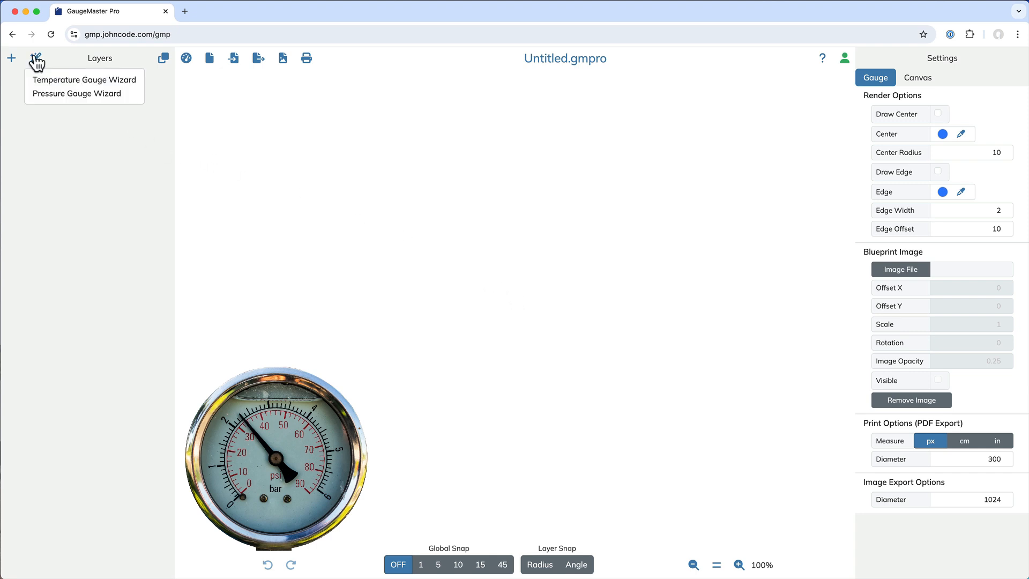
left_click(47, 95)
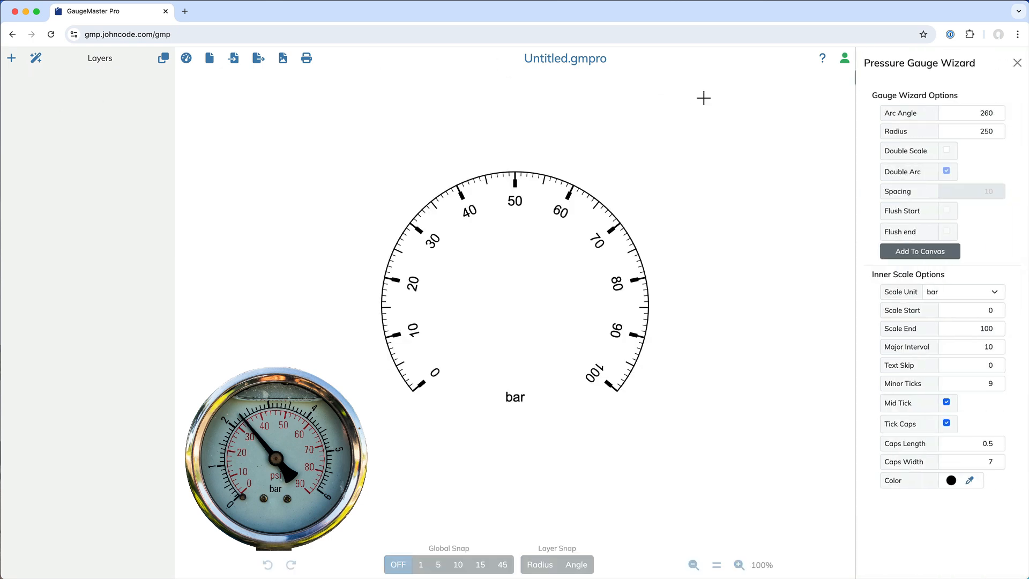
left_click(997, 110)
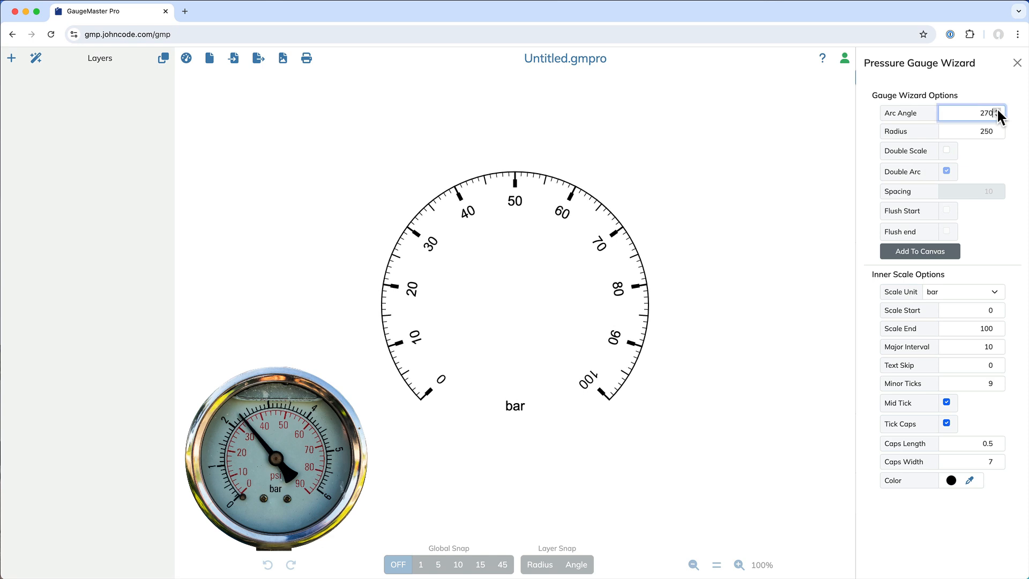
left_click(997, 128)
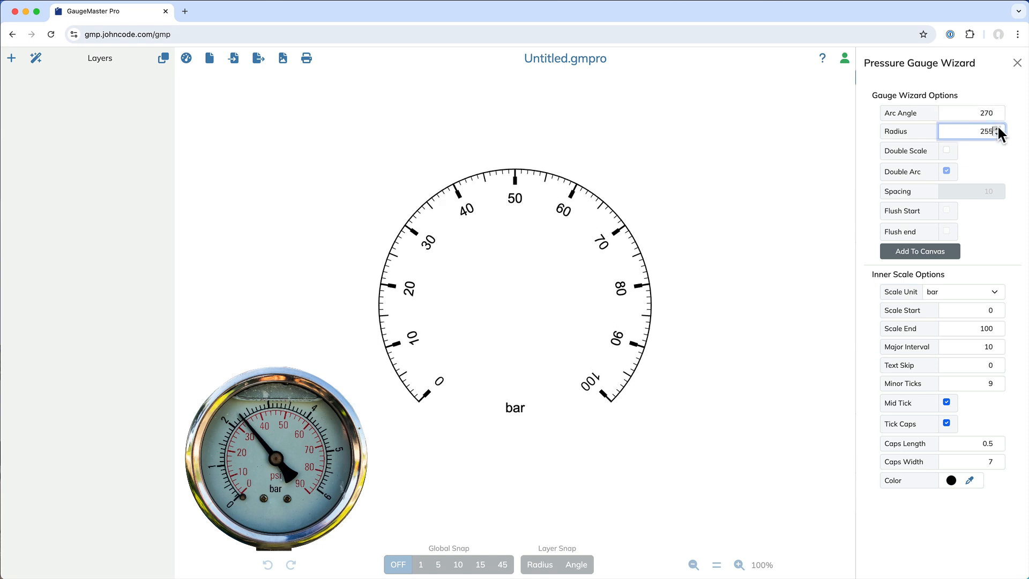
left_click(998, 128)
left_click(998, 127)
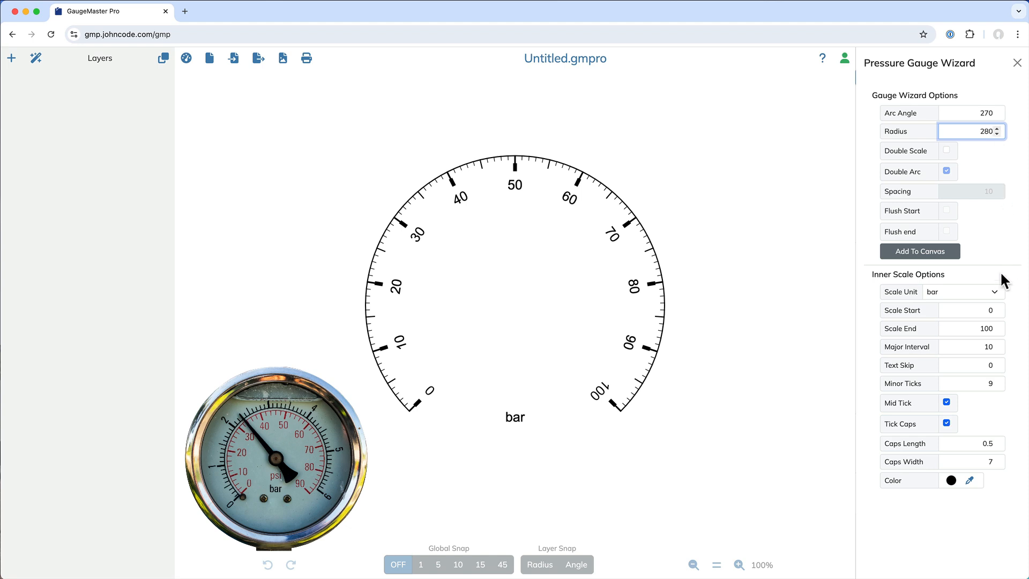
- Set the inner scale's unit to psi and its scale end to 90
left_click(995, 294)
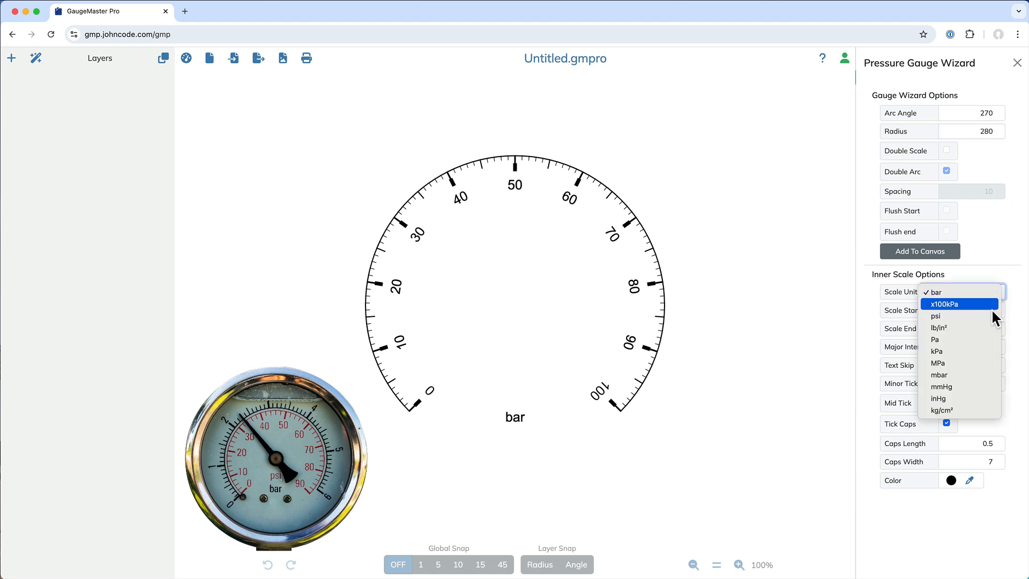
left_click(992, 315)
left_click(983, 312)
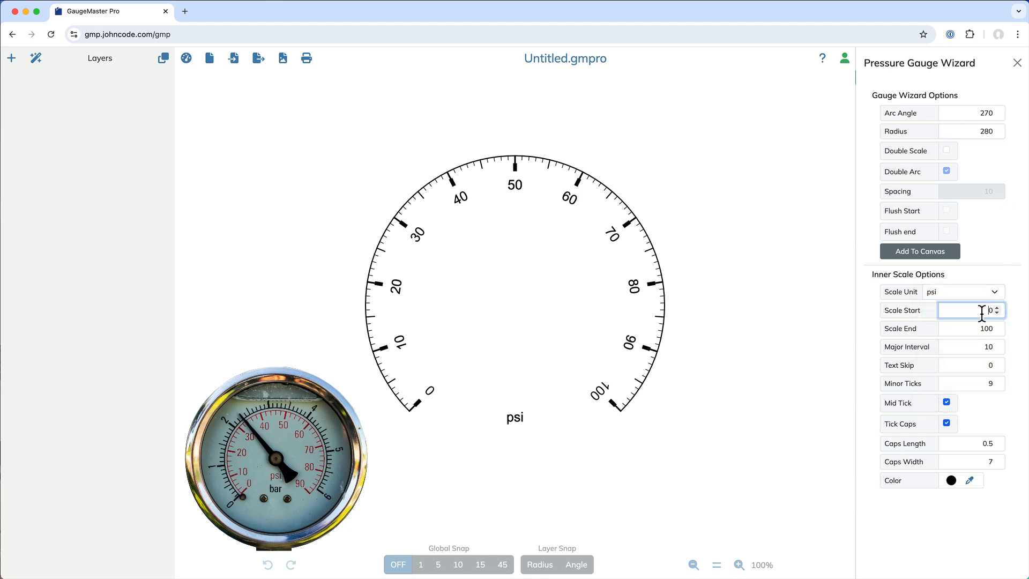
double_click(981, 329)
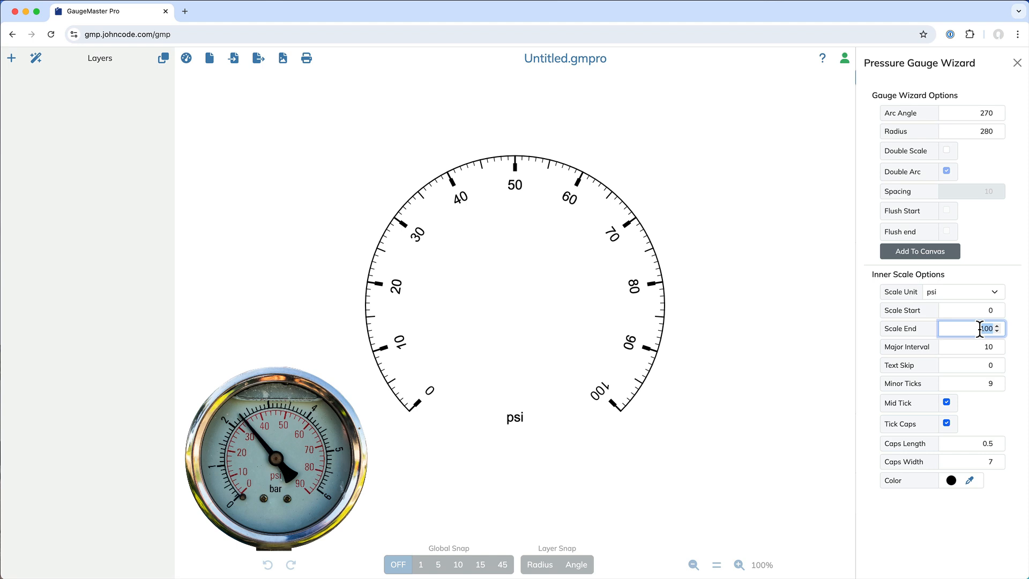
type("90")
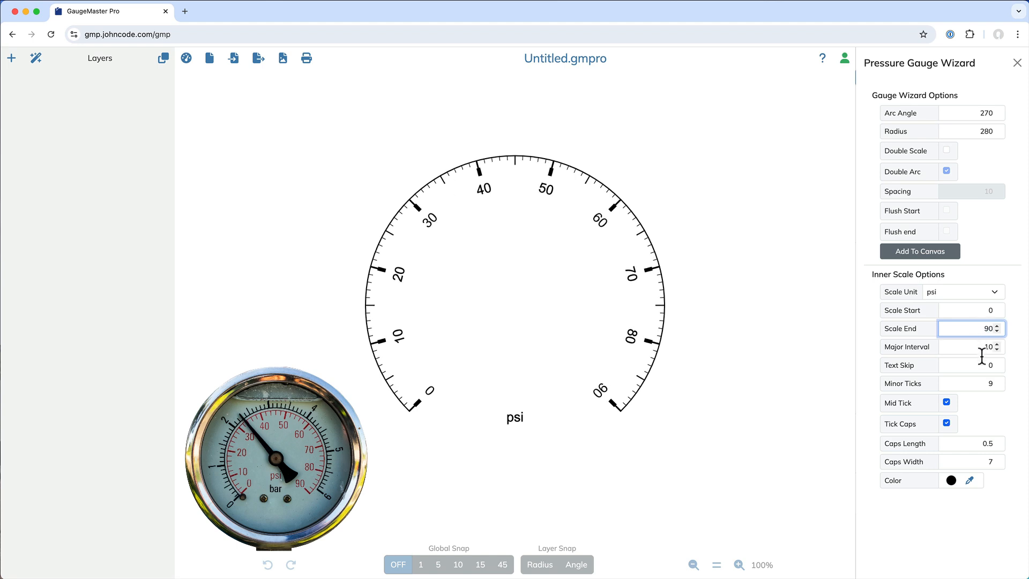
- Set the inner scale to 4 minor ticks and turn off its mid tick and tick caps
left_click(989, 384)
type("4")
left_click(946, 402)
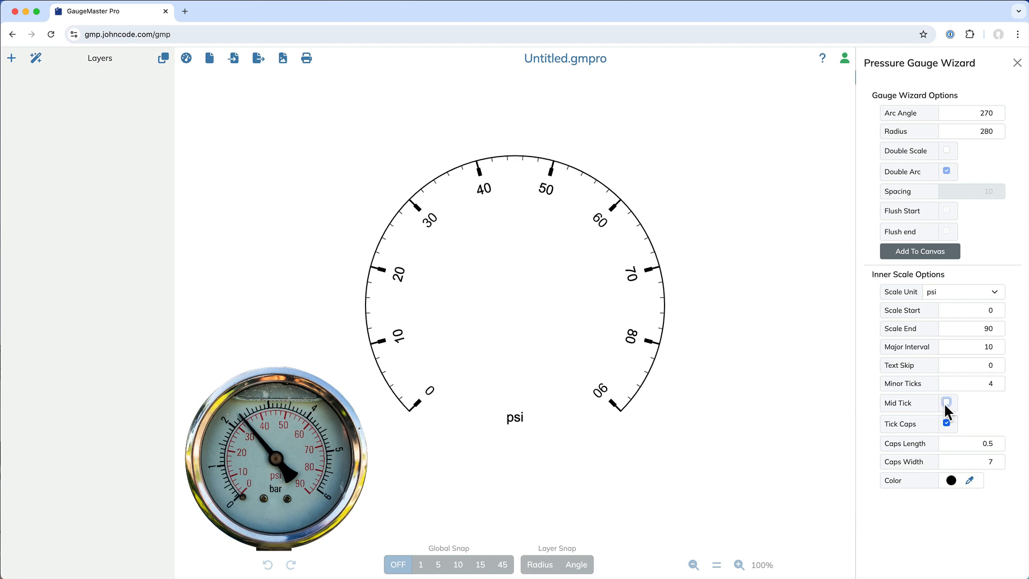
left_click(947, 423)
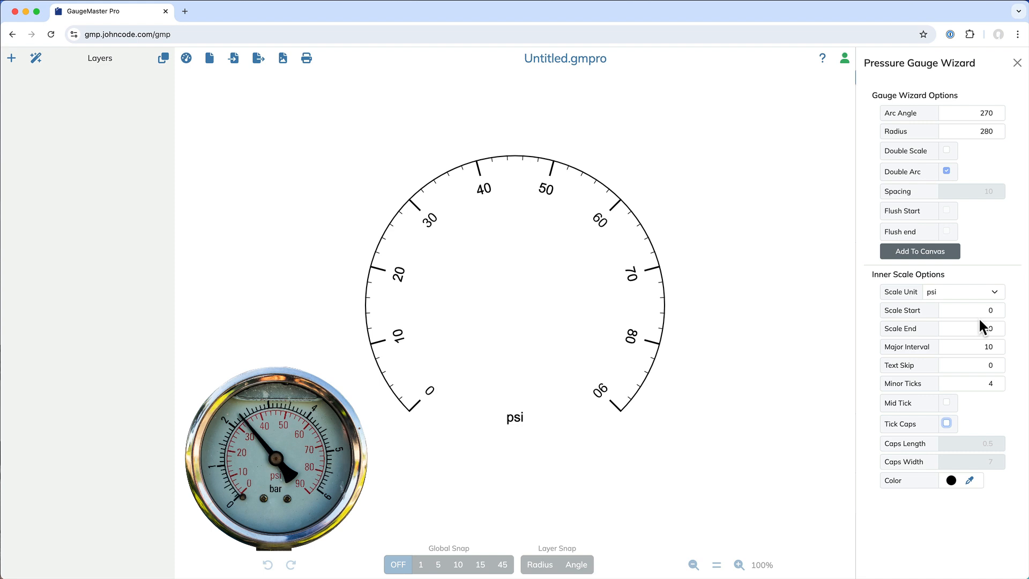
- Enable the double scale and turn off the tick caps on the outer bar scale
left_click(947, 151)
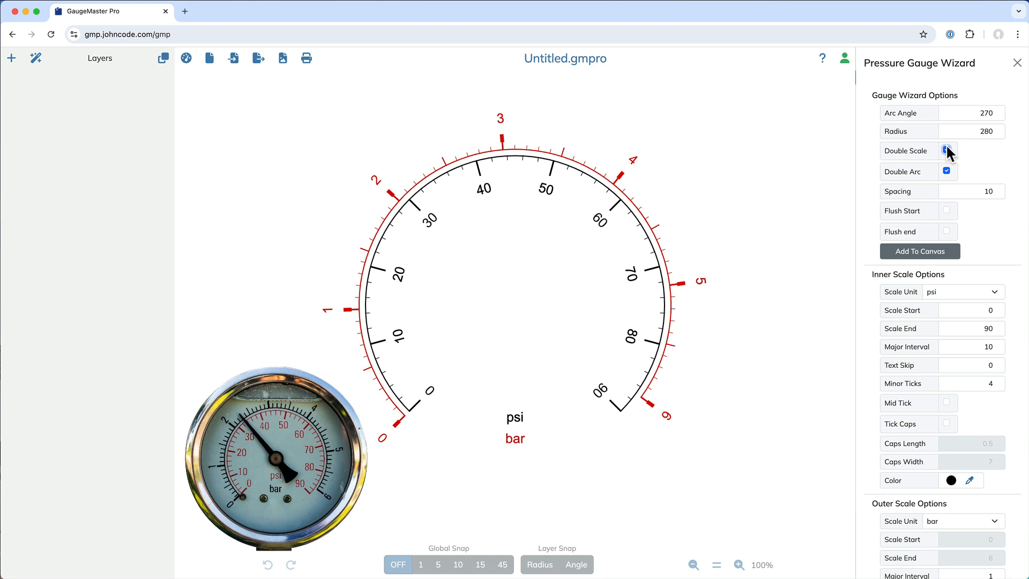
scroll(955, 412, "down", 3)
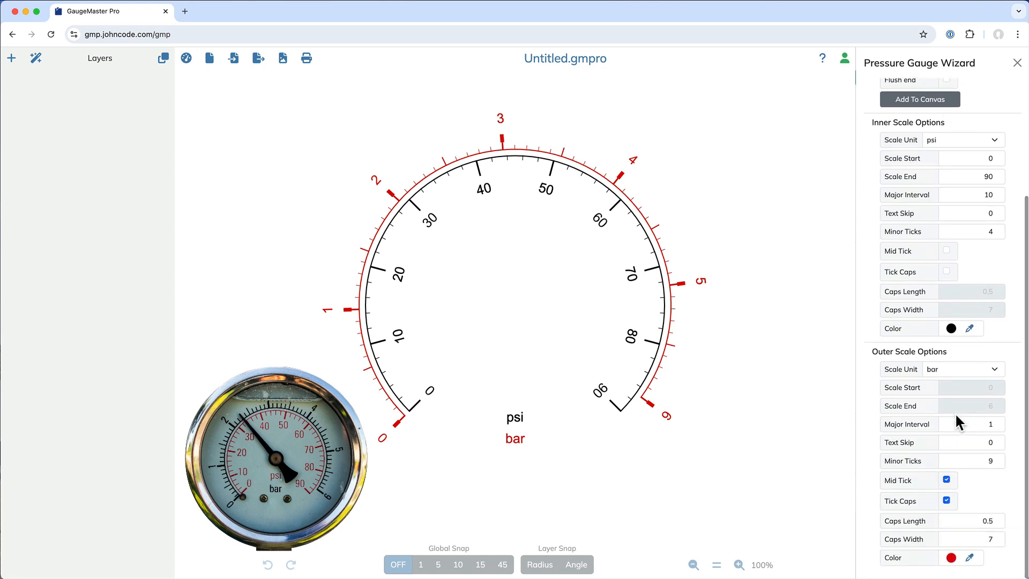
left_click(948, 498)
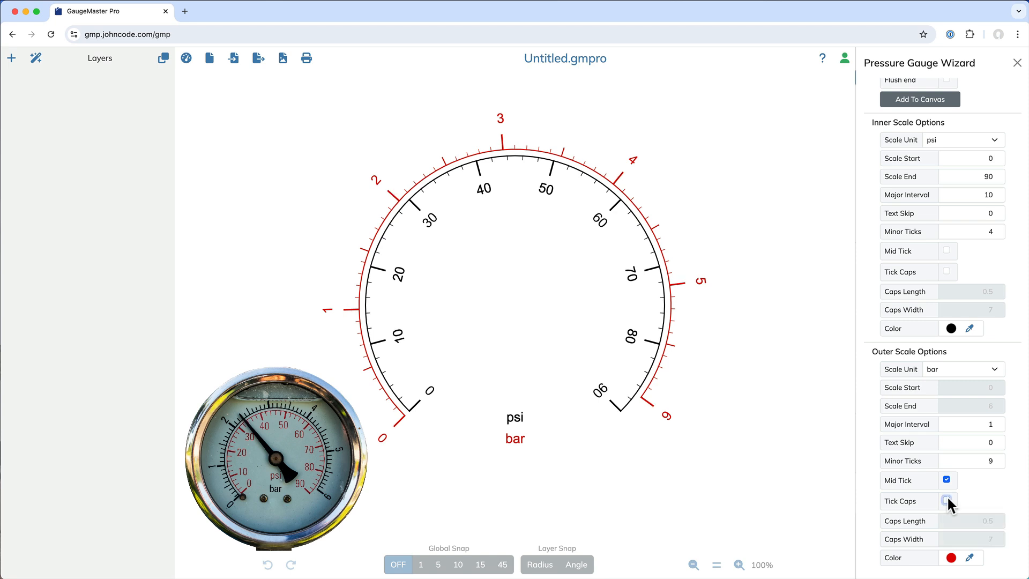
- Color the inner scale red (#e21313) and the outer scale near-black (#0e0d0d), and add the gauge to the canvas
left_click(951, 329)
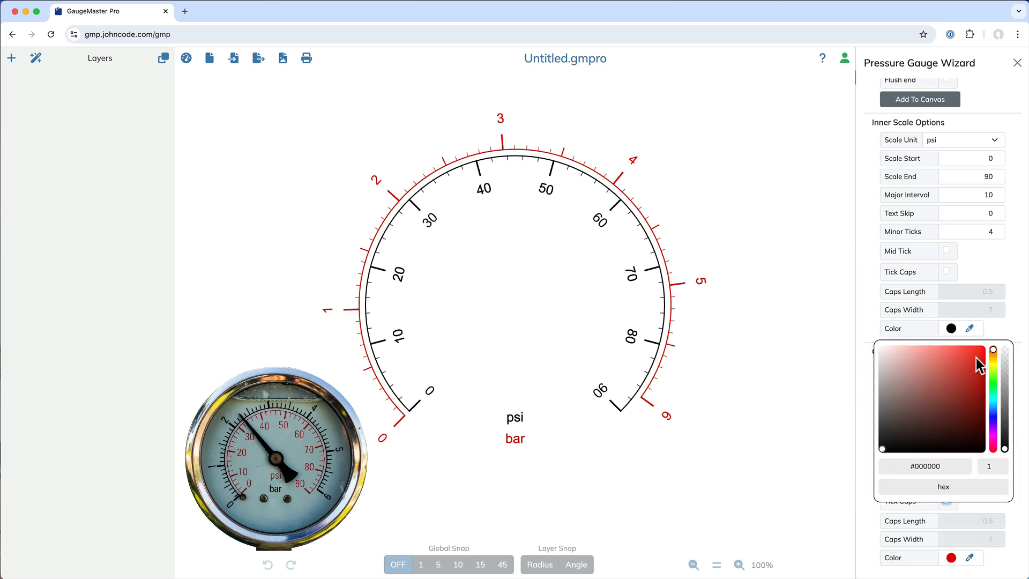
left_click(975, 360)
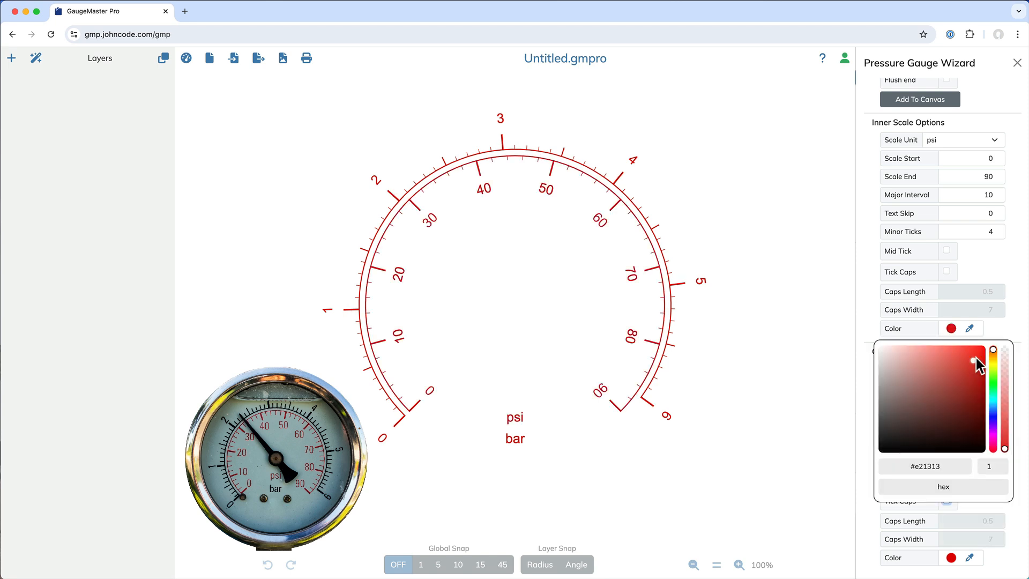
left_click(952, 558)
left_click(889, 489)
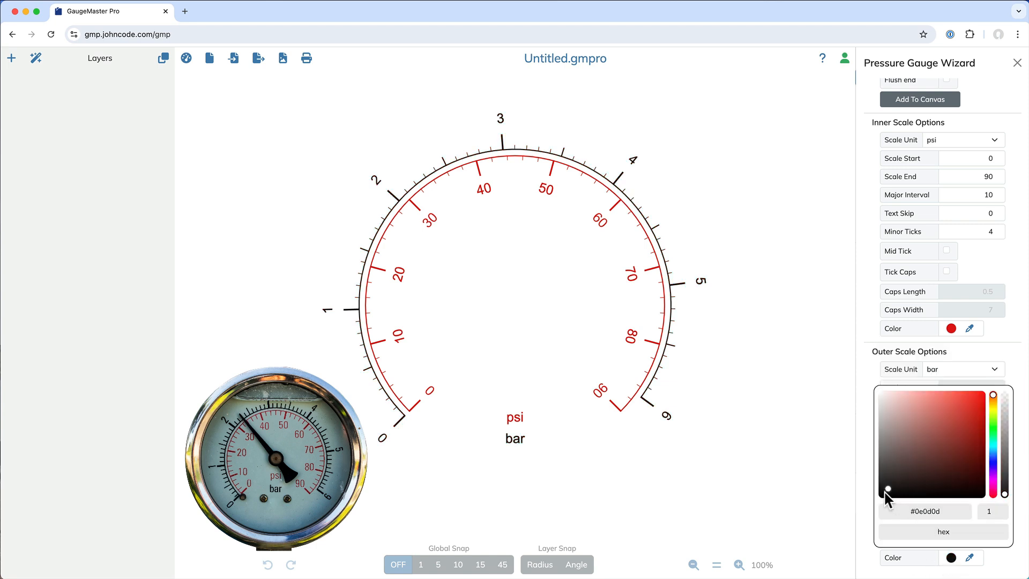
left_click(1008, 349)
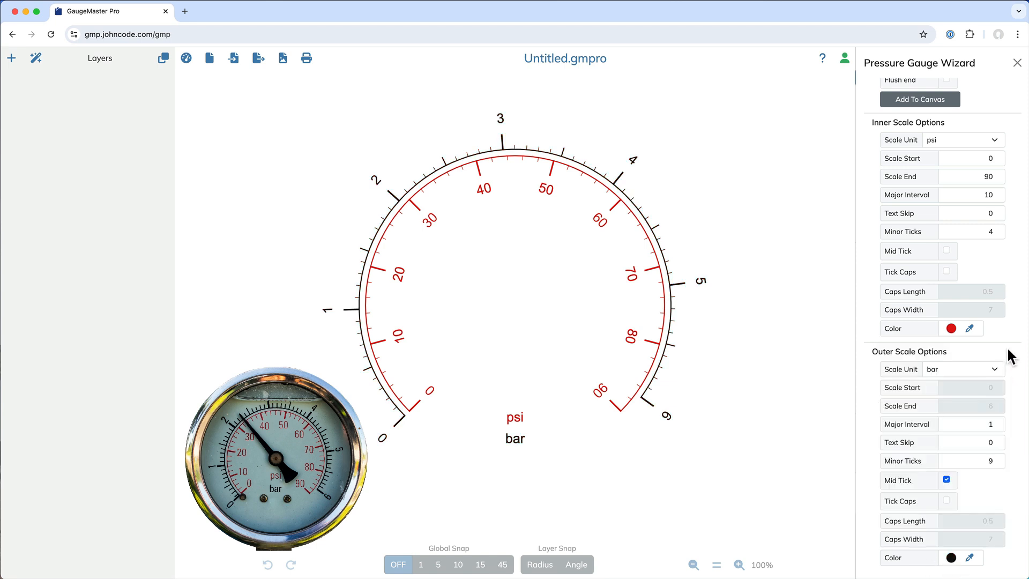
left_click(918, 100)
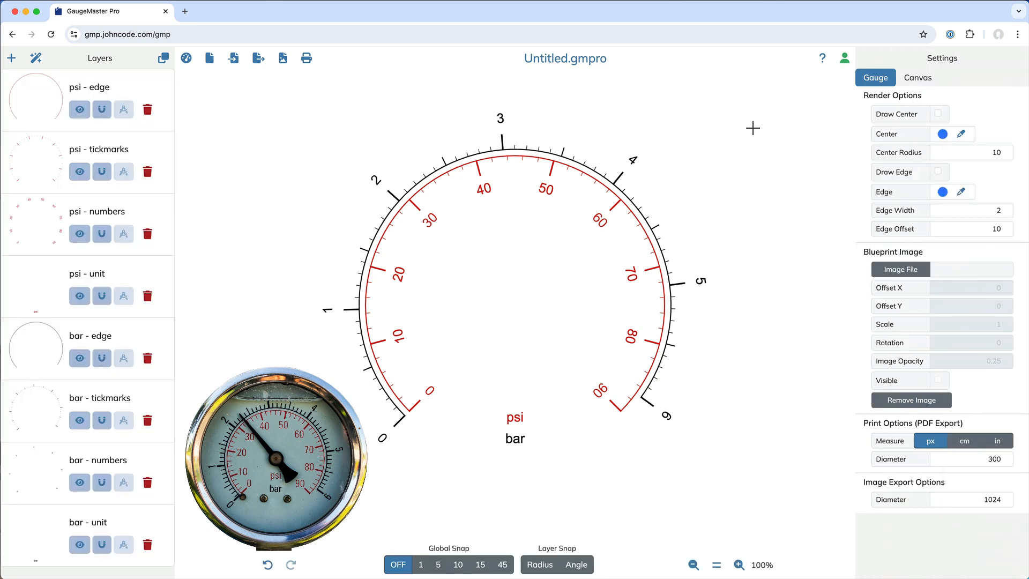
- Set the font of the bar numbers to D-DIN Regular
left_click(630, 158)
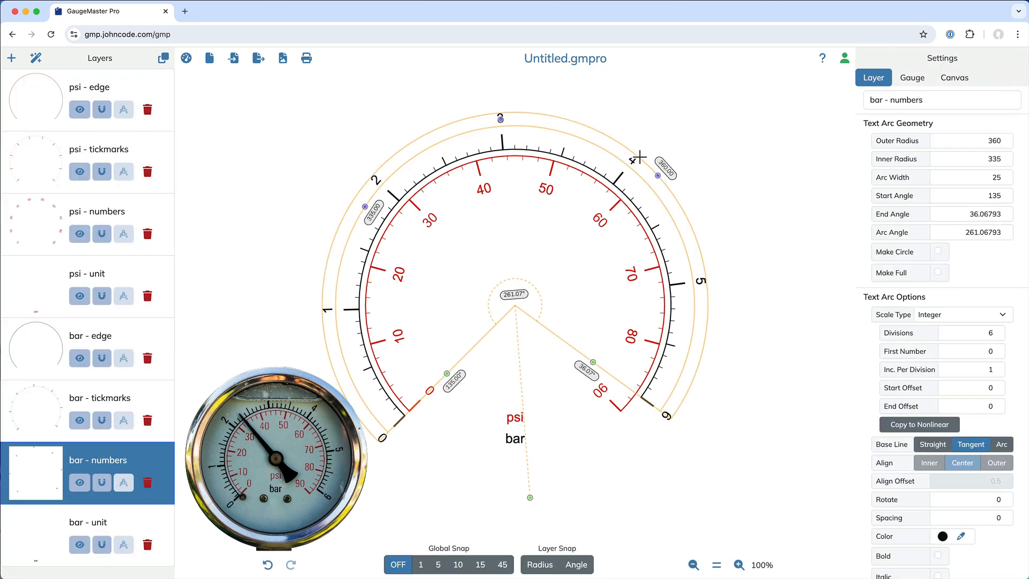
scroll(907, 426, "down", 1)
left_click(960, 566)
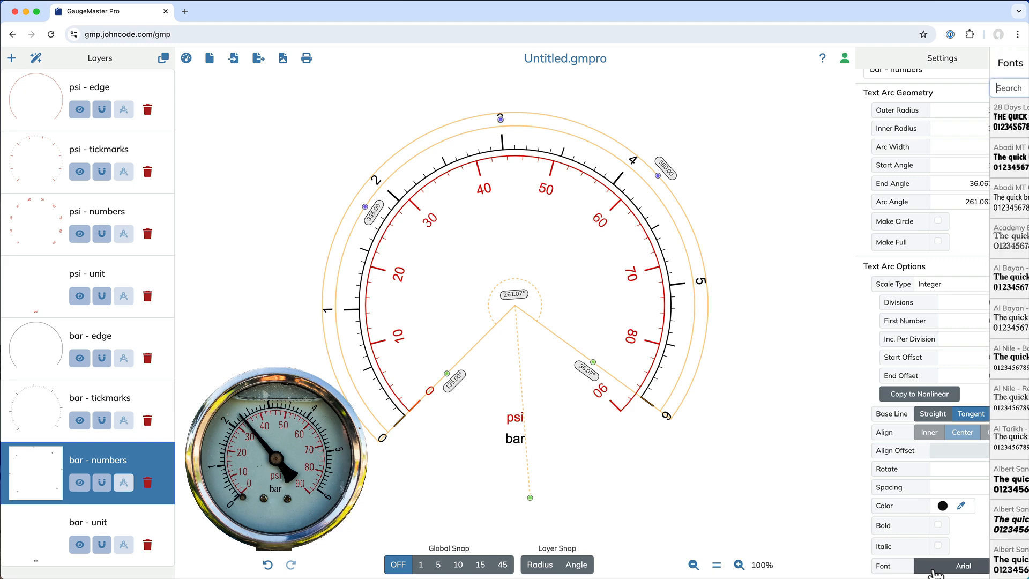
type("din")
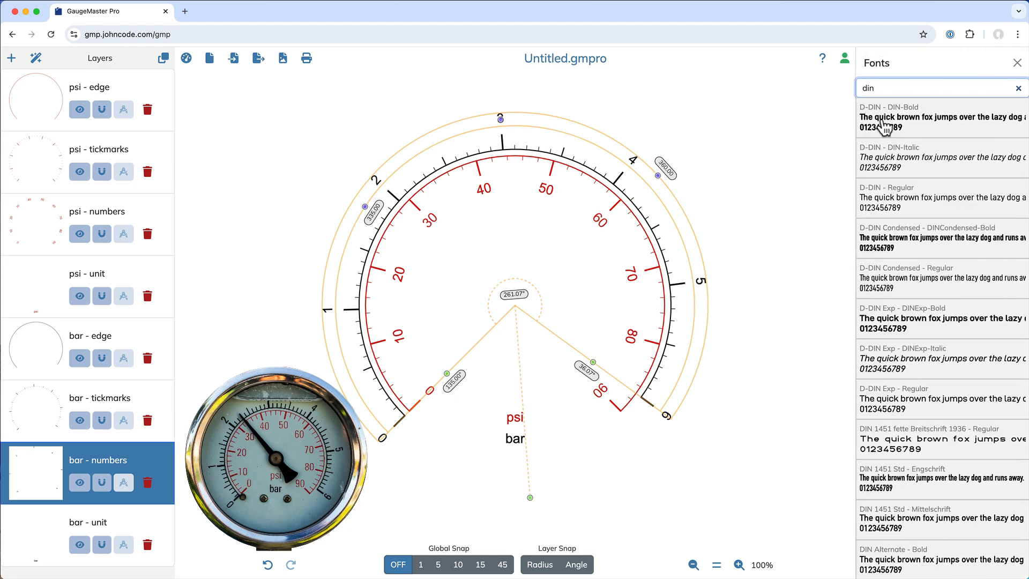
left_click(897, 204)
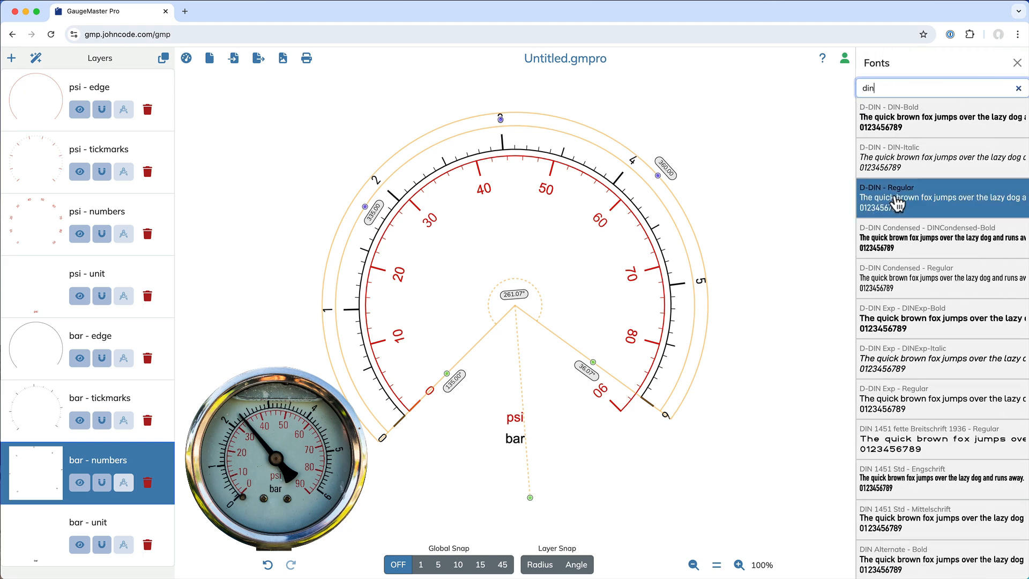
- Set the font of the psi numbers to D-DIN Regular
left_click(629, 271)
scroll(940, 536, "down", 1)
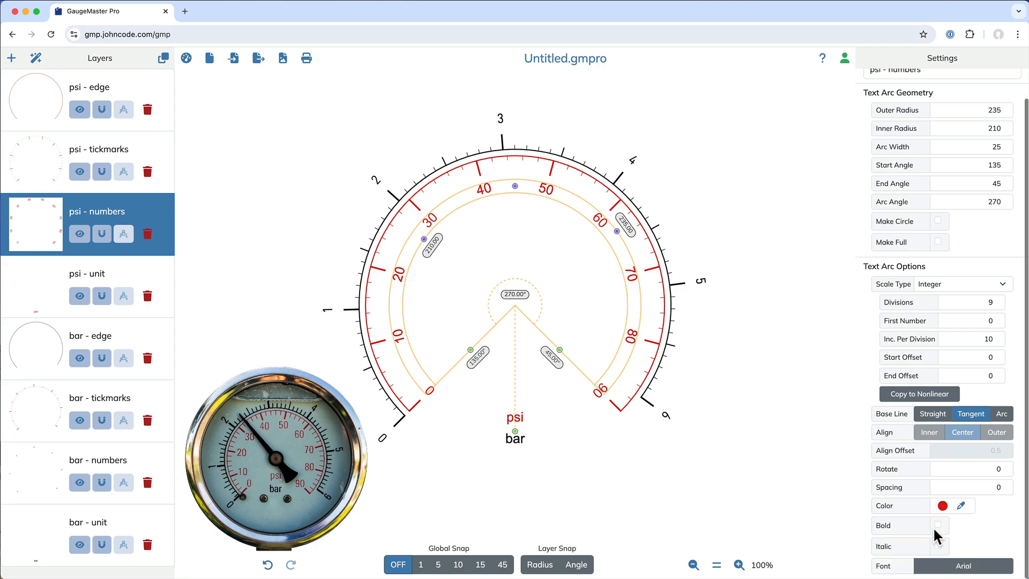
left_click(943, 566)
scroll(949, 482, "down", 10)
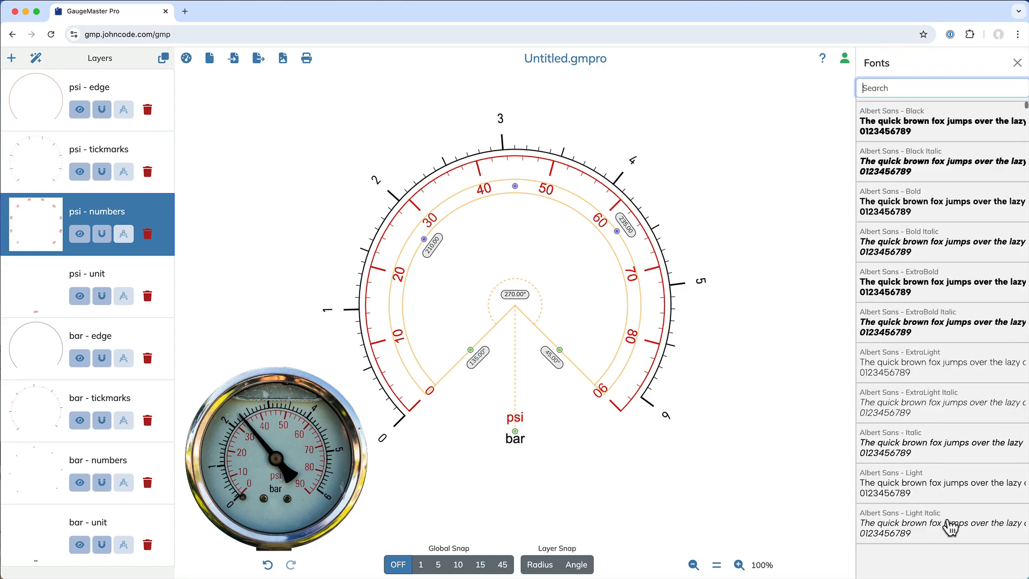
type("din")
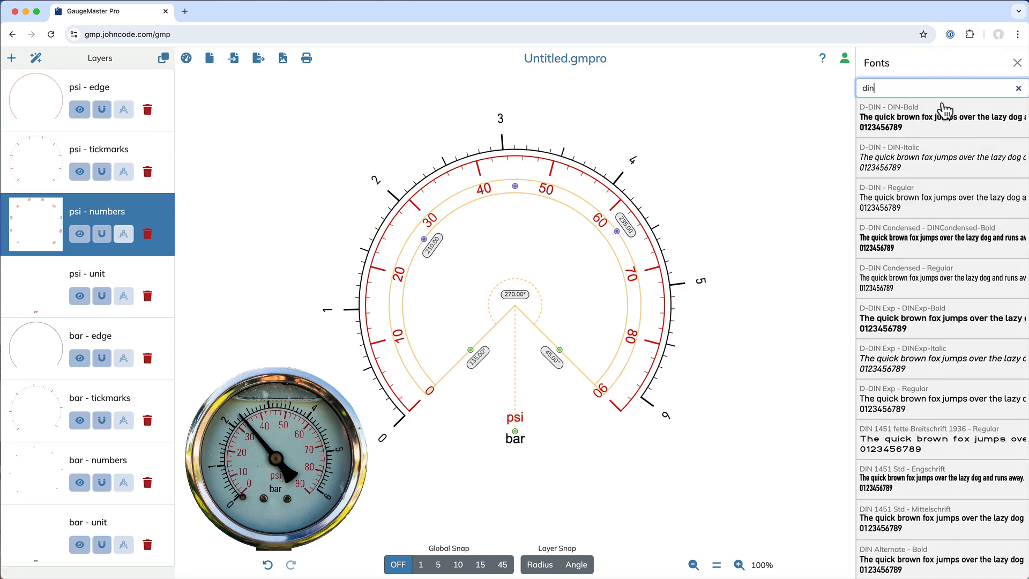
left_click(906, 215)
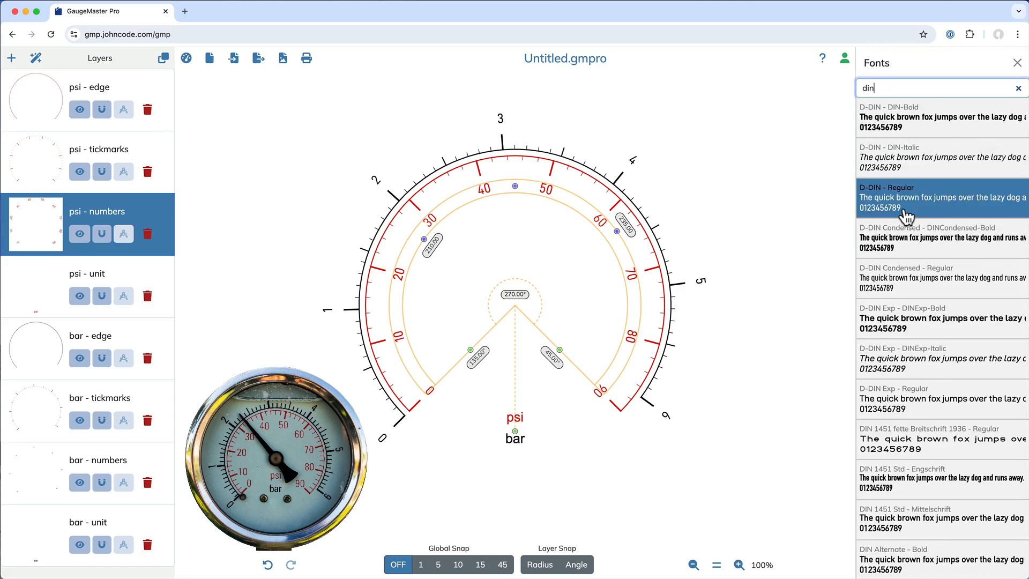
- Set the font of the psi unit label to D-DIN Regular
left_click(515, 417)
left_click(927, 372)
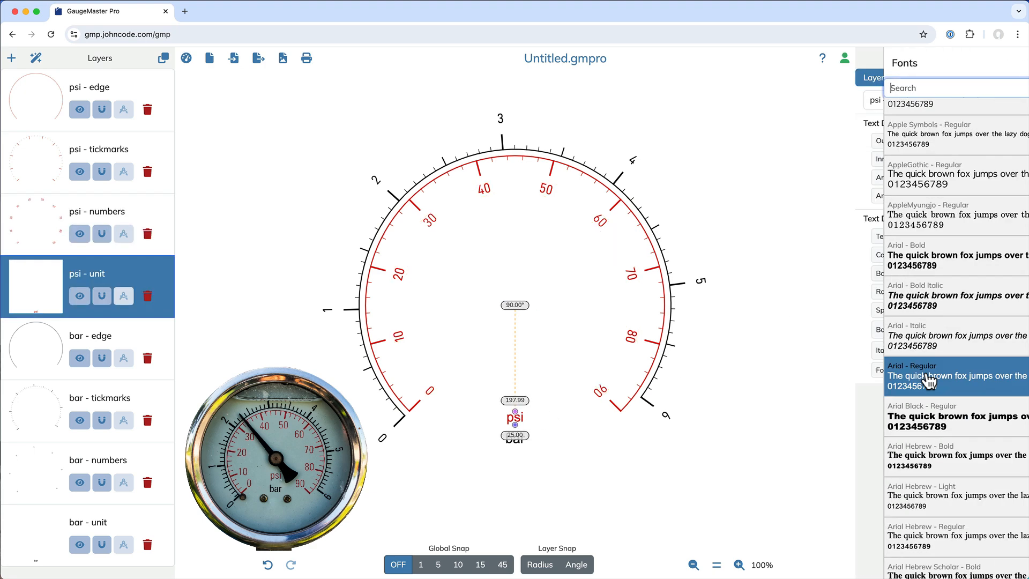
type("din")
left_click(929, 194)
left_click(539, 464)
- Set the font of the bar unit label to D-DIN Regular and deselect the layer
left_click(515, 441)
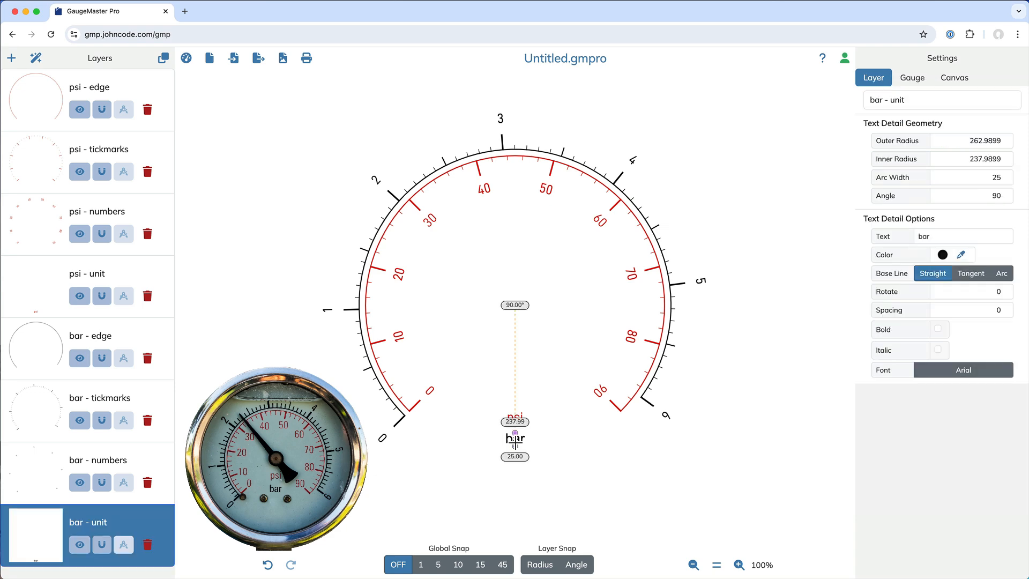
left_click(953, 374)
type("din")
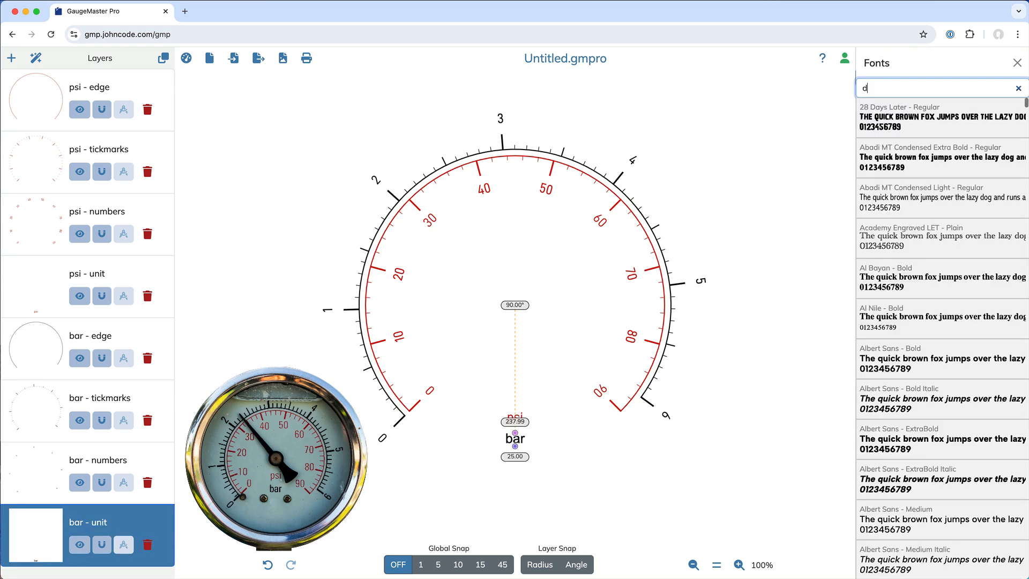
left_click(929, 200)
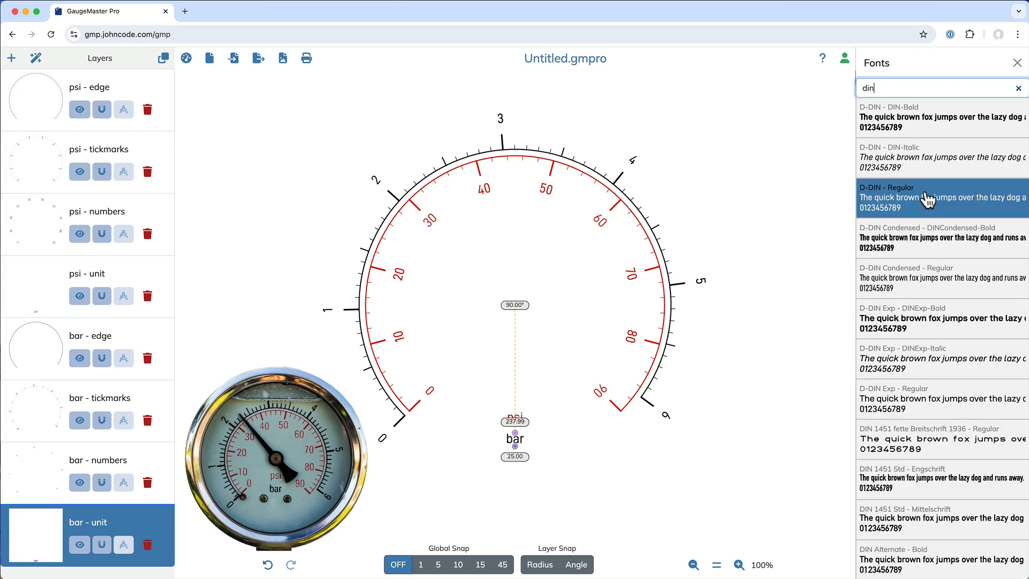
left_click(744, 370)
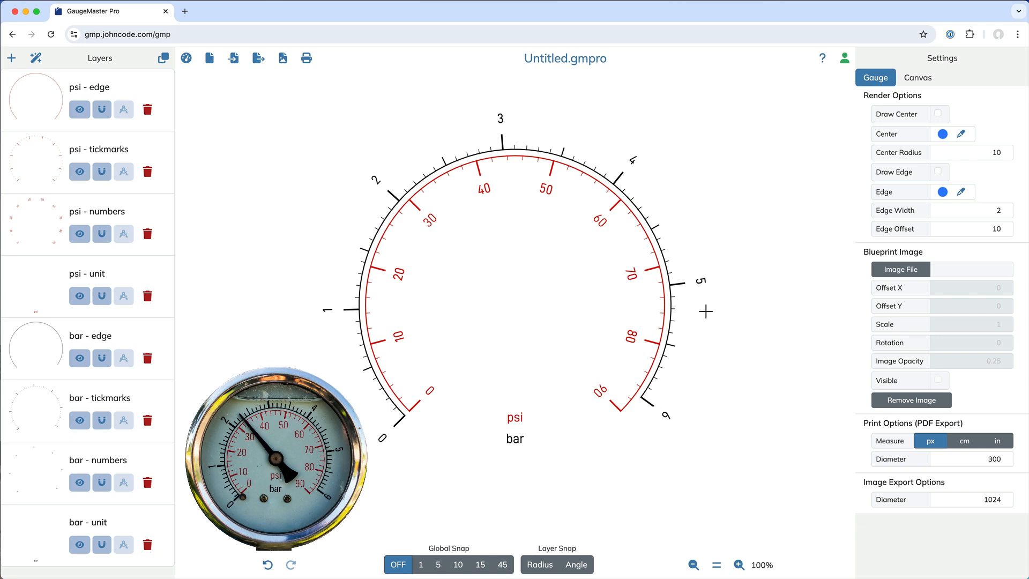
- Set the arc width of the psi numbers to 35 and their base line to Straight
left_click(543, 186)
double_click(970, 180)
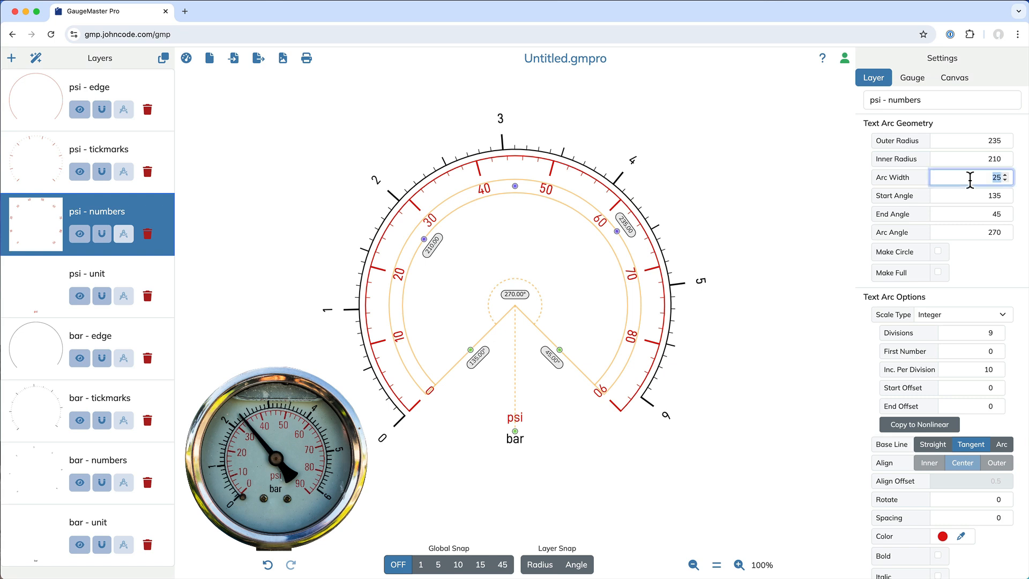
type("35")
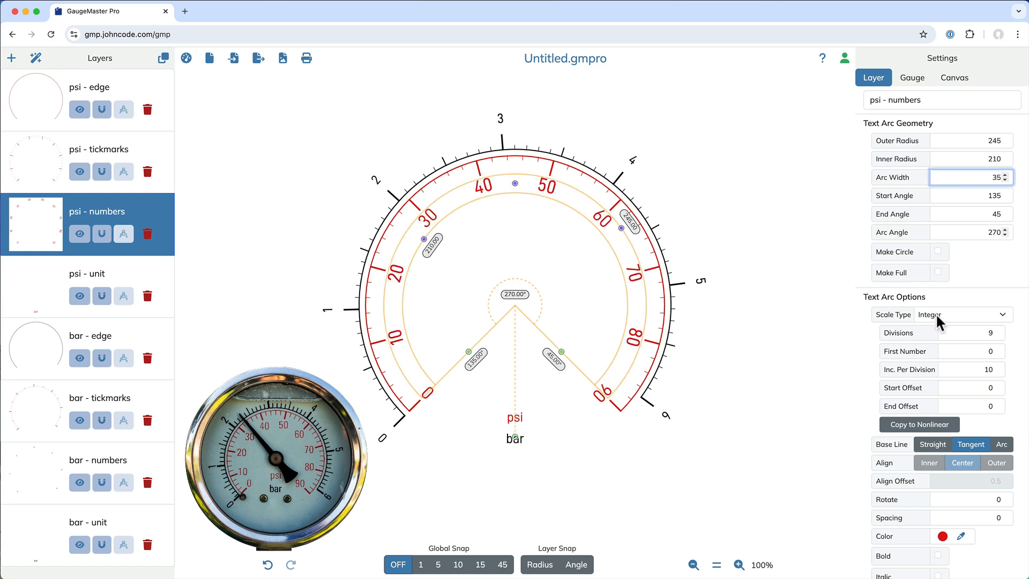
left_click(925, 444)
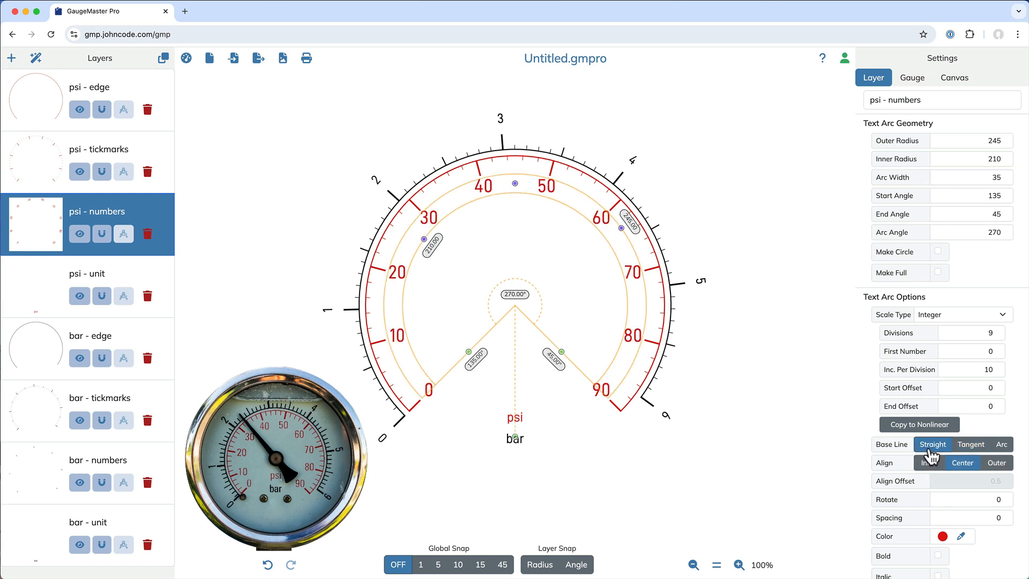
- Align the psi numbers to Outer and, with global snap set to 5, move their arc inward to an outer radius of 237.5
left_click(994, 464)
left_click(438, 564)
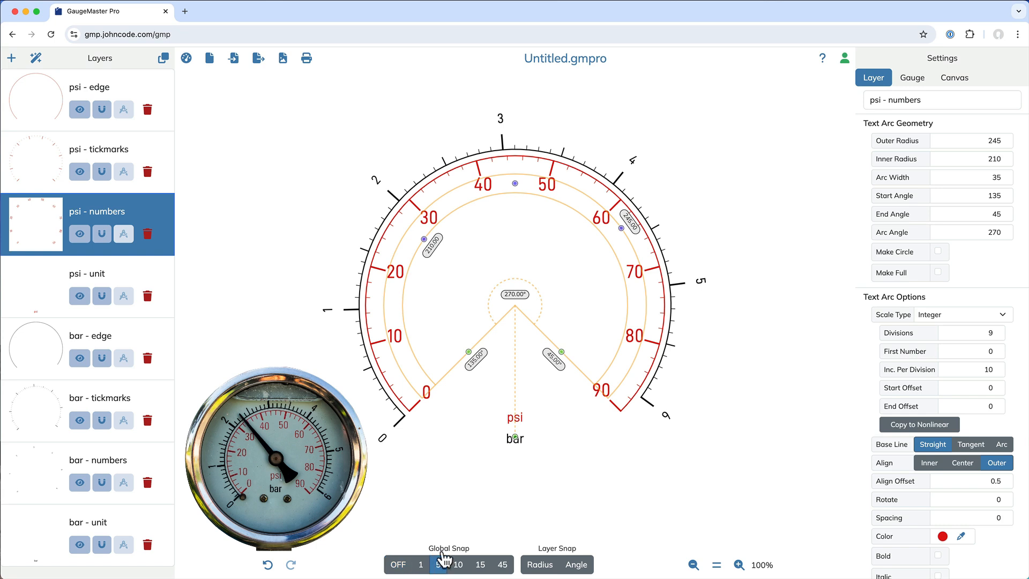
left_click_drag(514, 185, 515, 189)
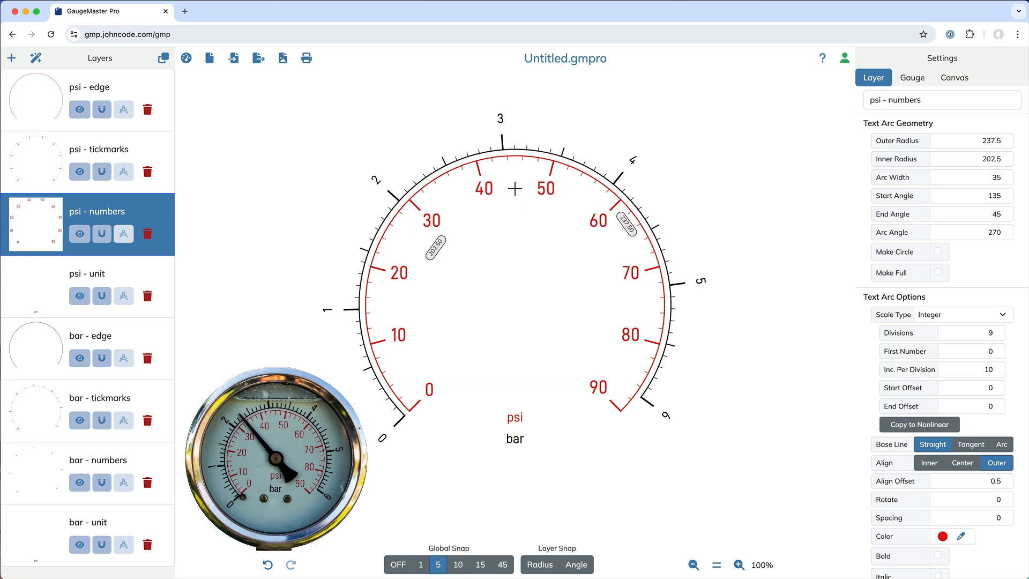
- Set the arc width of the bar numbers to 35 and move their arc inward to an outer radius of 352.5
left_click(506, 121)
double_click(969, 177)
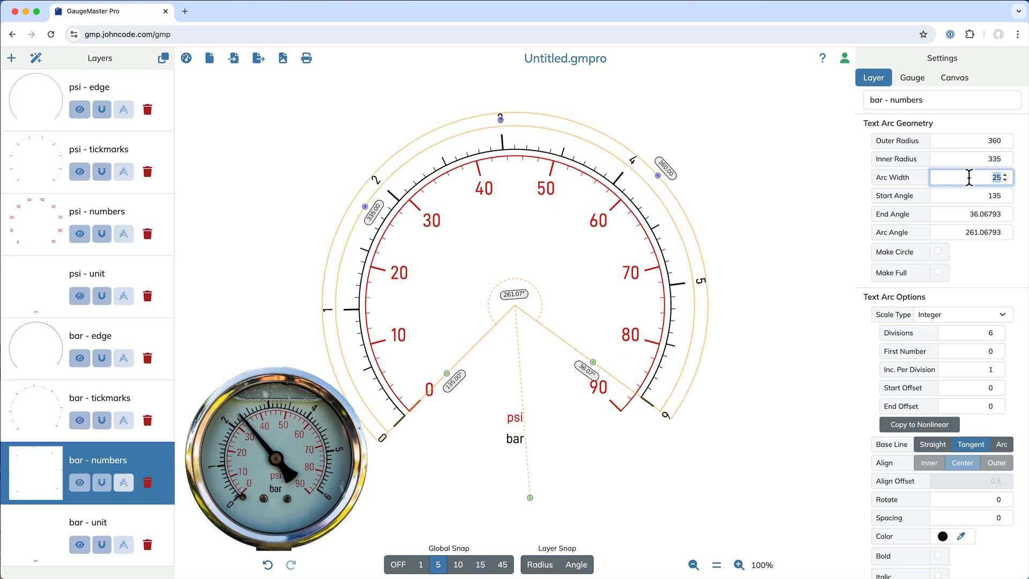
type("35")
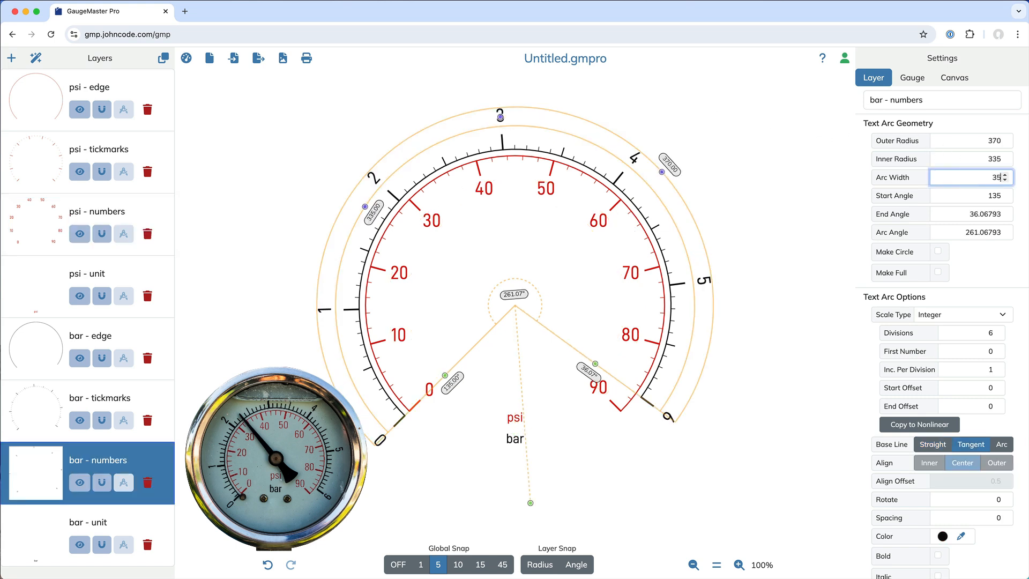
left_click_drag(502, 118, 504, 126)
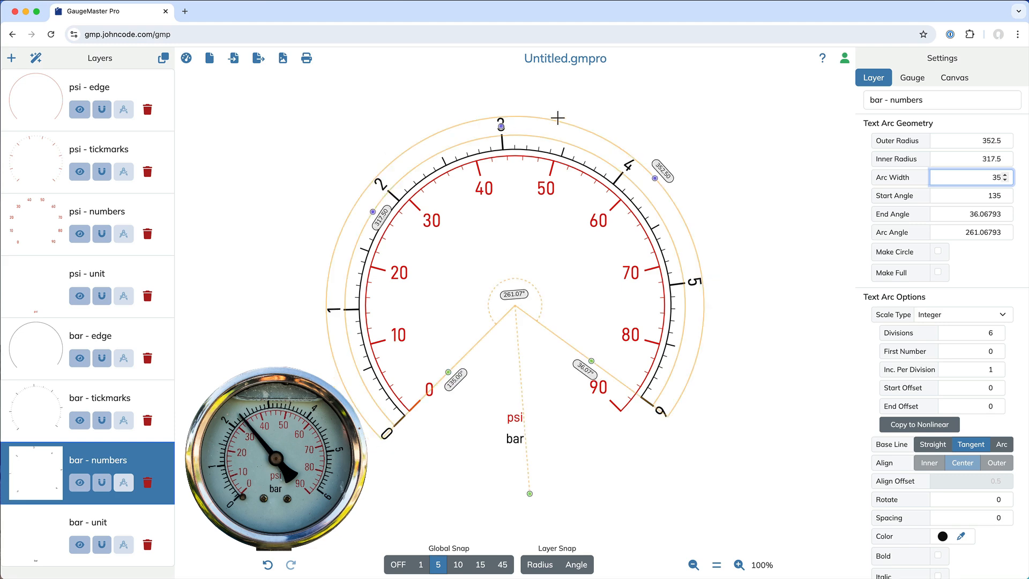
- Set the arc width of the psi unit label to 30 and move the label closer to the gauge center
left_click(513, 423)
double_click(988, 178)
type("30")
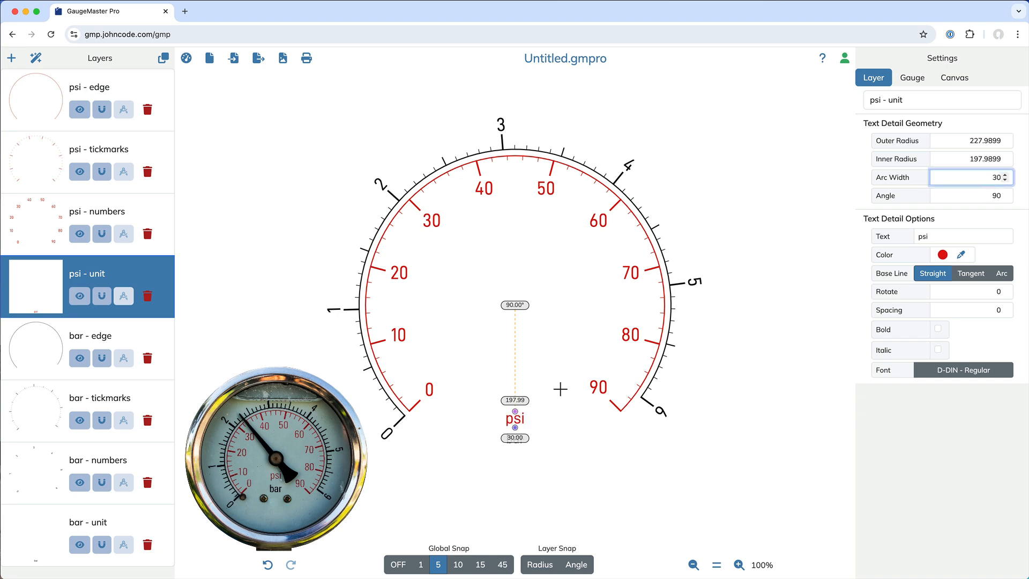
left_click_drag(515, 412, 514, 365)
- Set the bar unit label's arc width to 30, move it just below the psi label at inner radius 160, and deselect it
left_click(510, 435)
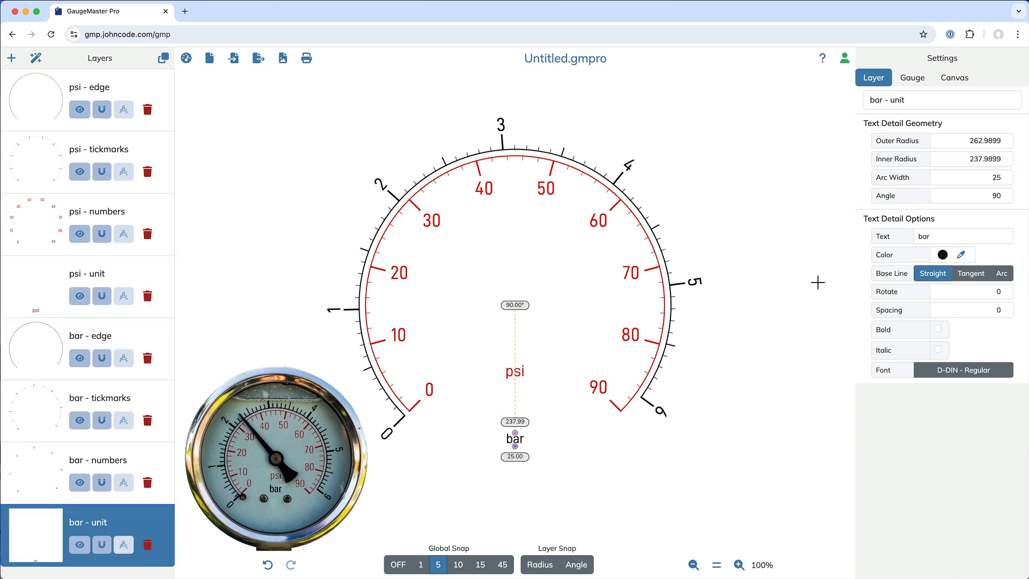
double_click(985, 177)
type("30")
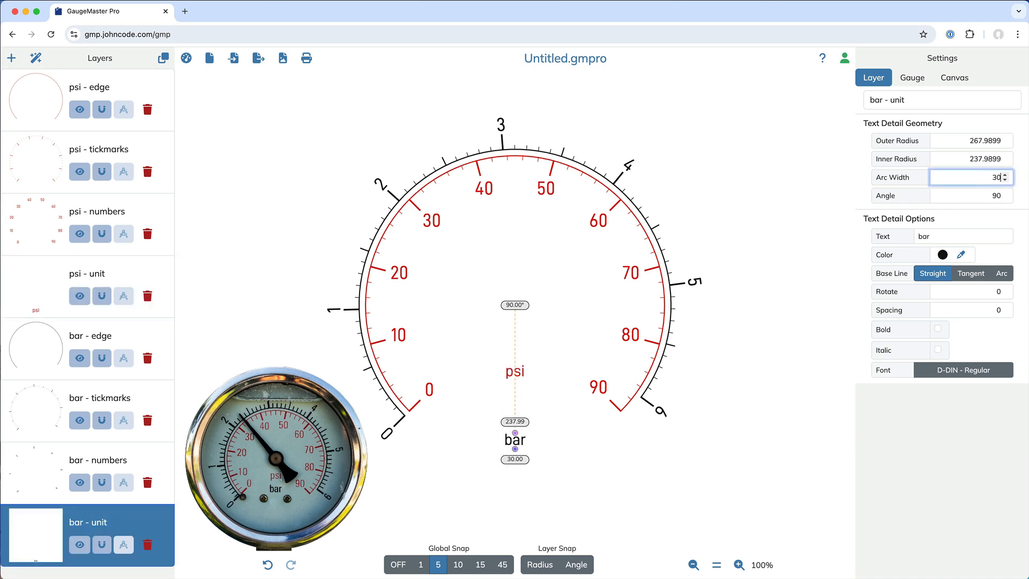
left_click_drag(515, 433, 517, 399)
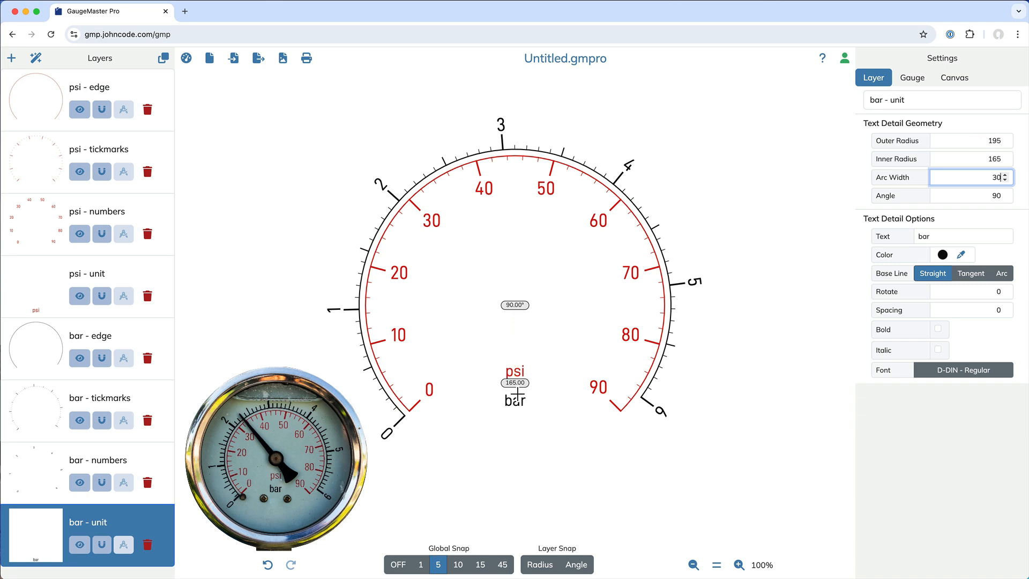
left_click(613, 459)
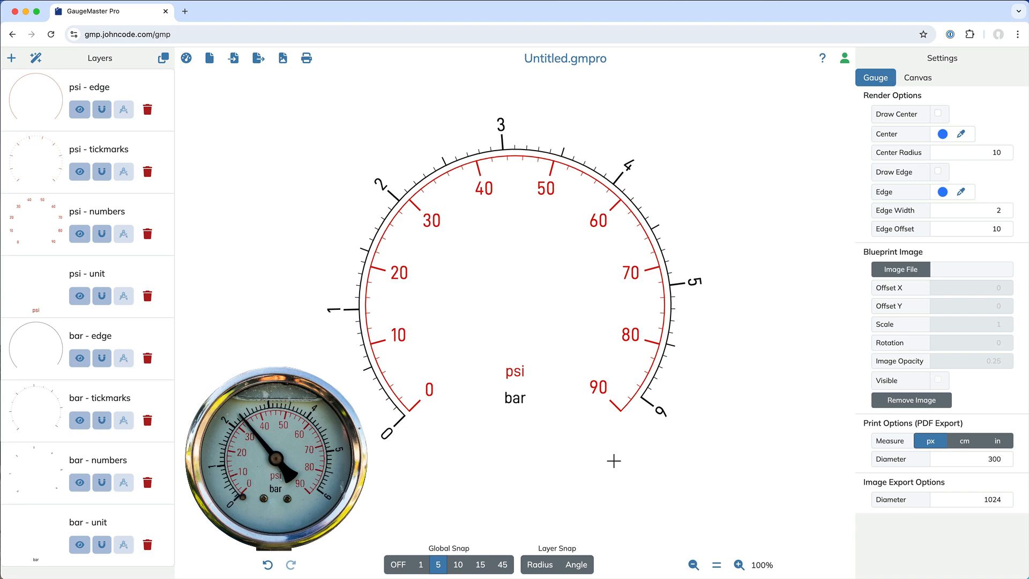
- In the scale format of the psi tickmarks, set the width of the major ticks to 5
left_click(641, 372)
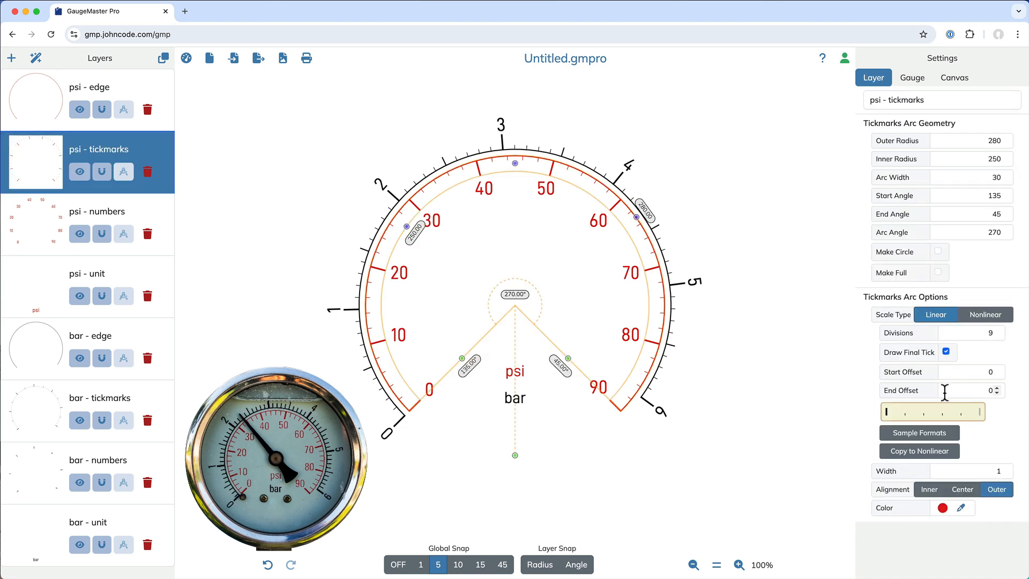
left_click(933, 415)
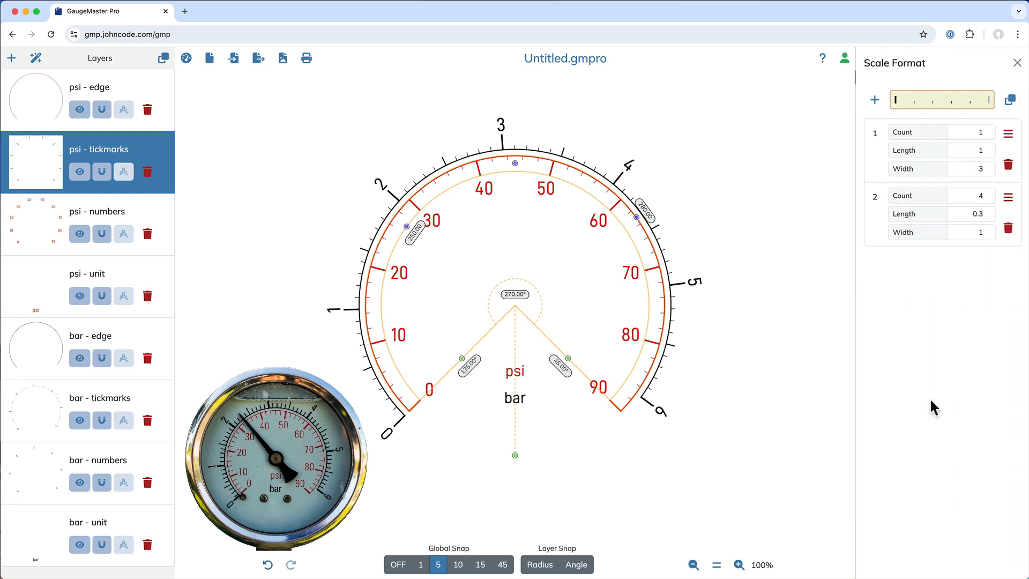
left_click(988, 167)
left_click(988, 166)
left_click(988, 167)
left_click(987, 167)
left_click(988, 167)
left_click(987, 167)
left_click(987, 167)
left_click(988, 167)
left_click(988, 168)
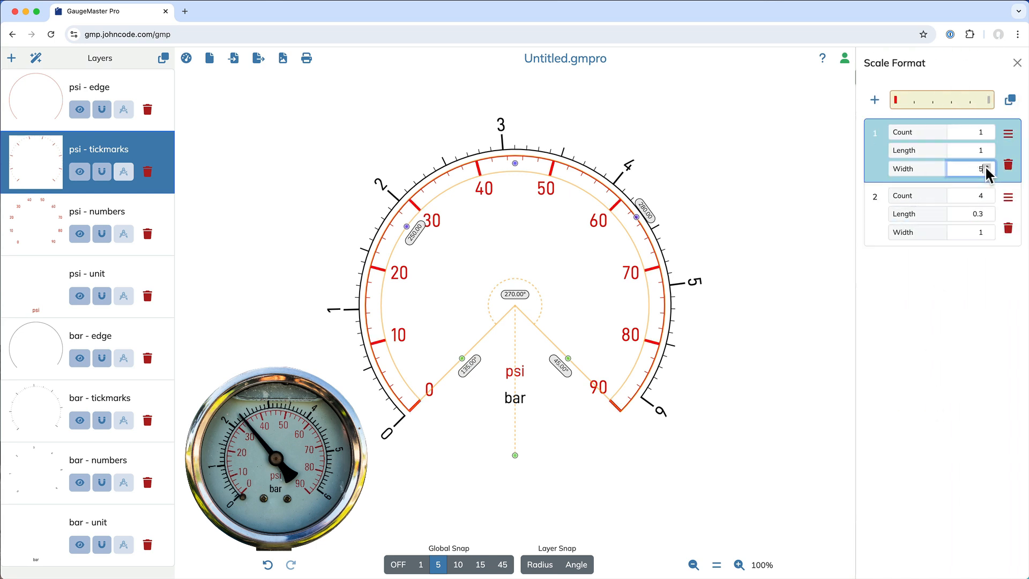
- Set the psi minor ticks to width 2 and length 0.45, and close the scale format
left_click(988, 231)
left_click(988, 230)
left_click(987, 231)
left_click(988, 213)
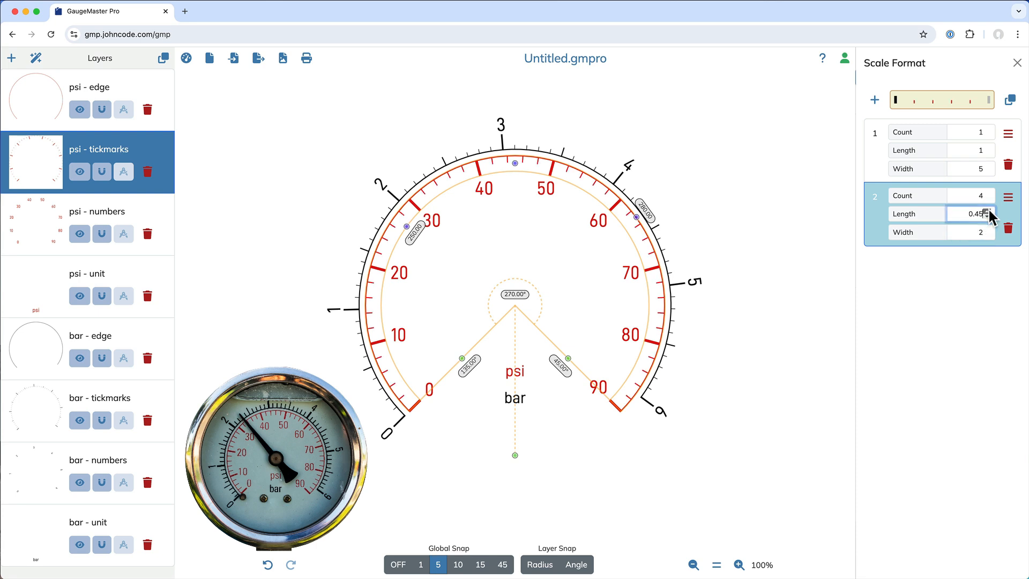
left_click(1017, 62)
- In the scale format of the bar tickmarks, set the width of the major ticks to 5
left_click(681, 293)
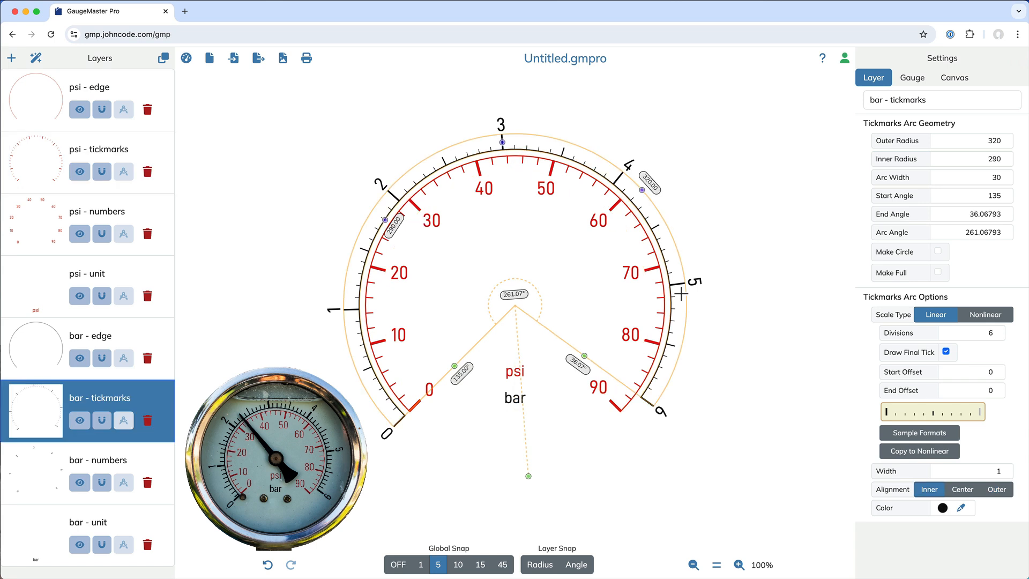
left_click(935, 415)
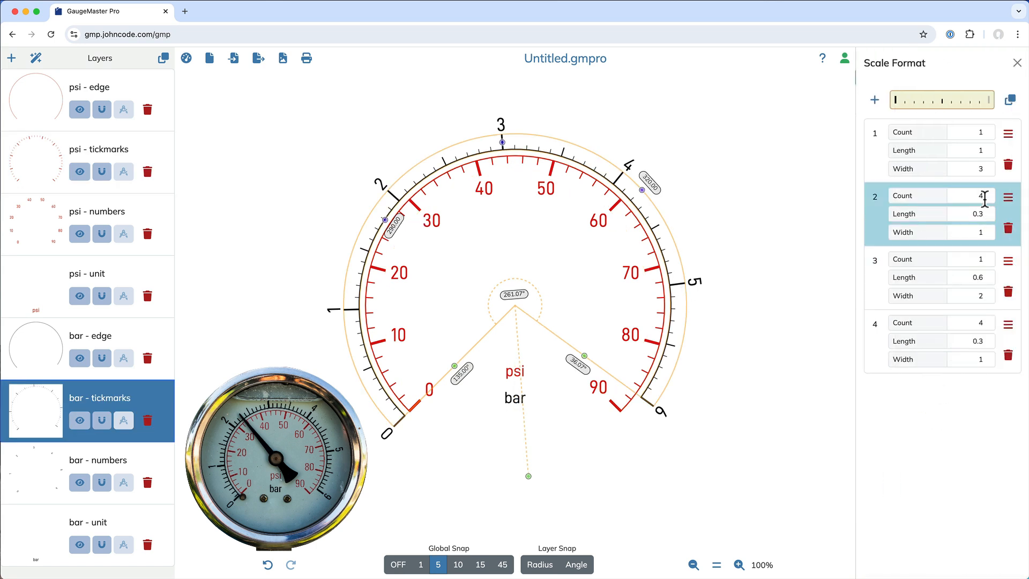
left_click(987, 167)
left_click(987, 168)
left_click(987, 167)
left_click(987, 167)
left_click(987, 168)
left_click(988, 167)
left_click(987, 167)
left_click(987, 167)
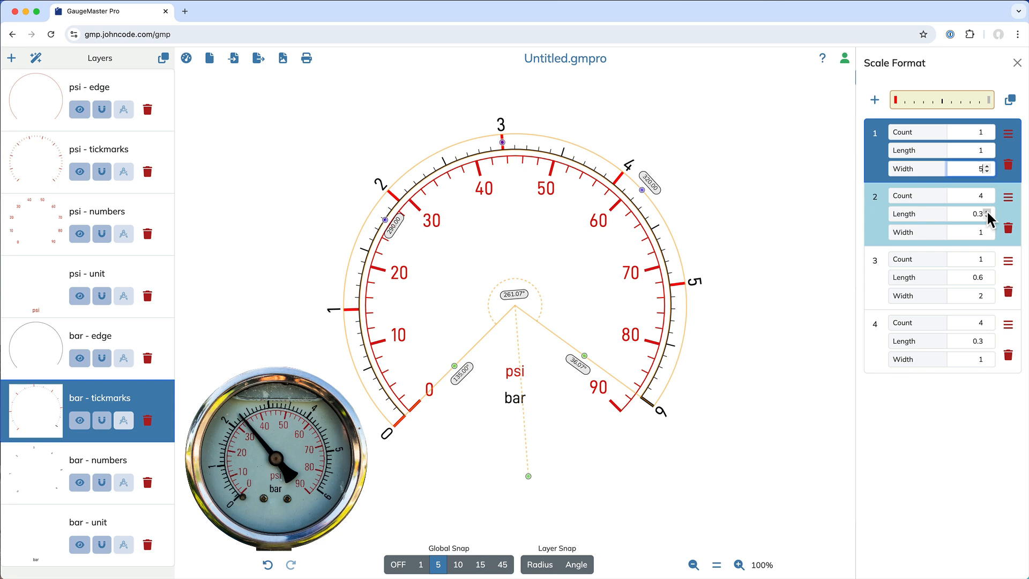
- Set the first group of four minor bar ticks to length 0.5 and width 2
left_click(988, 212)
left_click(987, 216)
left_click(988, 230)
left_click(987, 230)
left_click(987, 230)
left_click(987, 230)
- Set the length of the middle bar tick, the third format entry, to 0.8
left_click(988, 274)
left_click(987, 274)
left_click(987, 275)
left_click(987, 274)
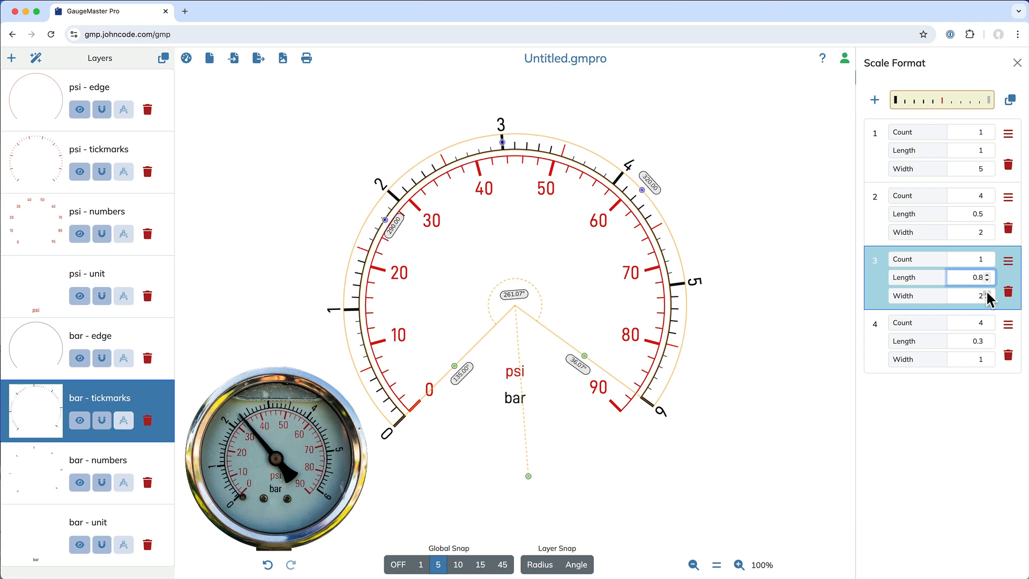
- Set the last group of four minor bar ticks to length 0.5 and width 2, close the scale format and deselect the layer
left_click(988, 338)
left_click(987, 339)
left_click(987, 339)
left_click(987, 338)
left_click(987, 357)
left_click(987, 357)
left_click(987, 356)
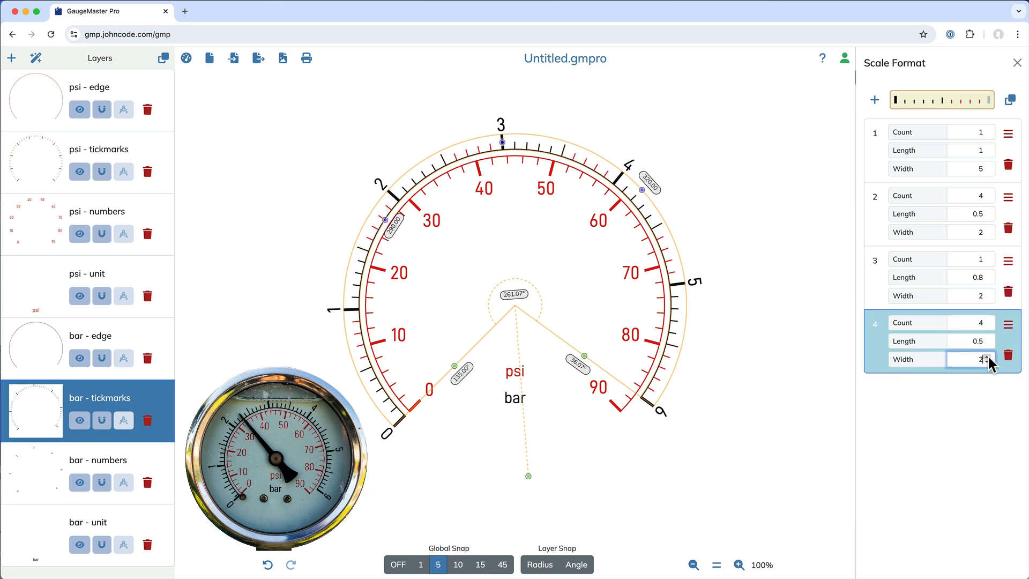
left_click(1017, 63)
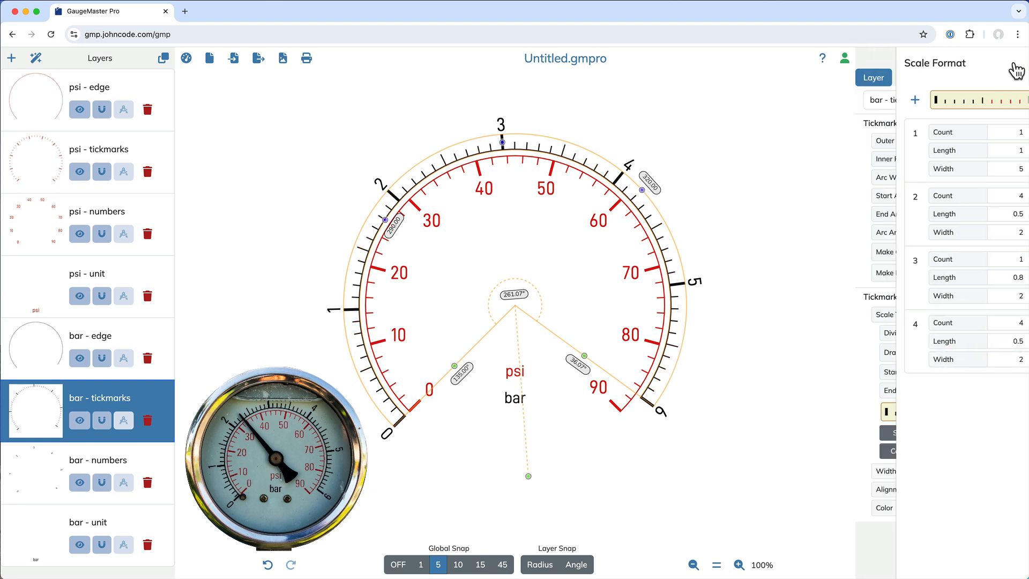
left_click(752, 419)
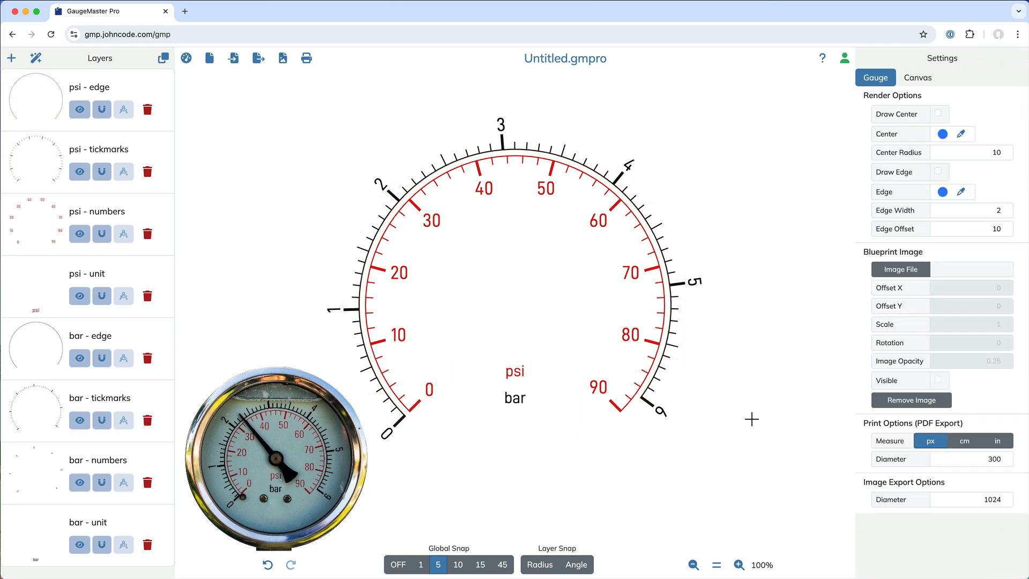